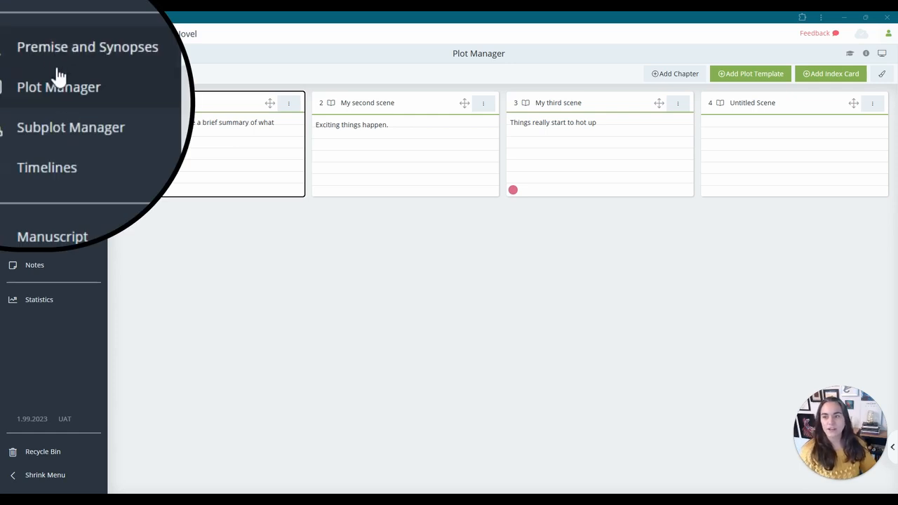
- Open the Plot Manager and add a blank index card to the plot
{"action": "left_click", "coordinate": [47, 94]}
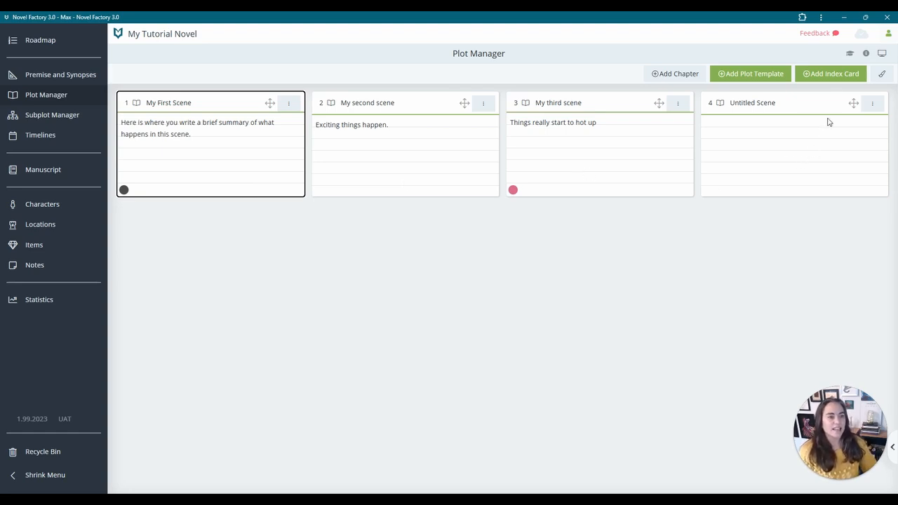
{"action": "left_click", "coordinate": [830, 74]}
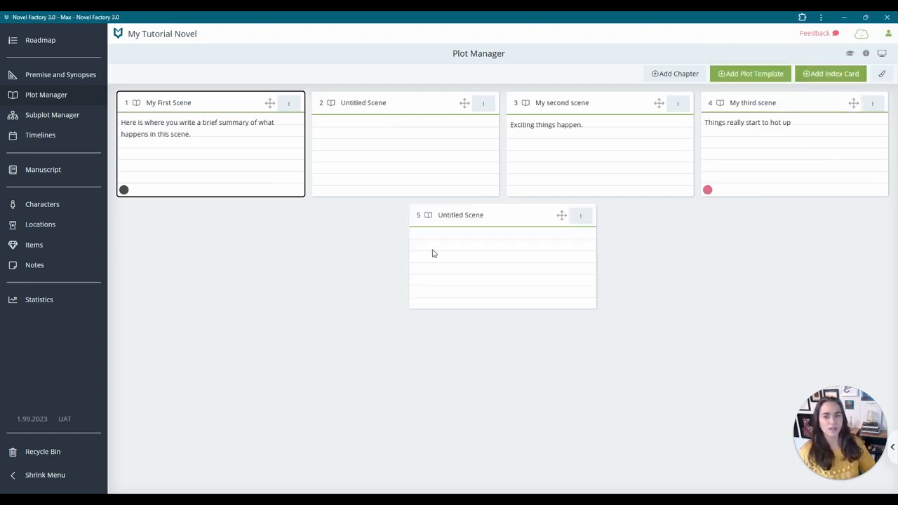
{"action": "left_click", "coordinate": [509, 275]}
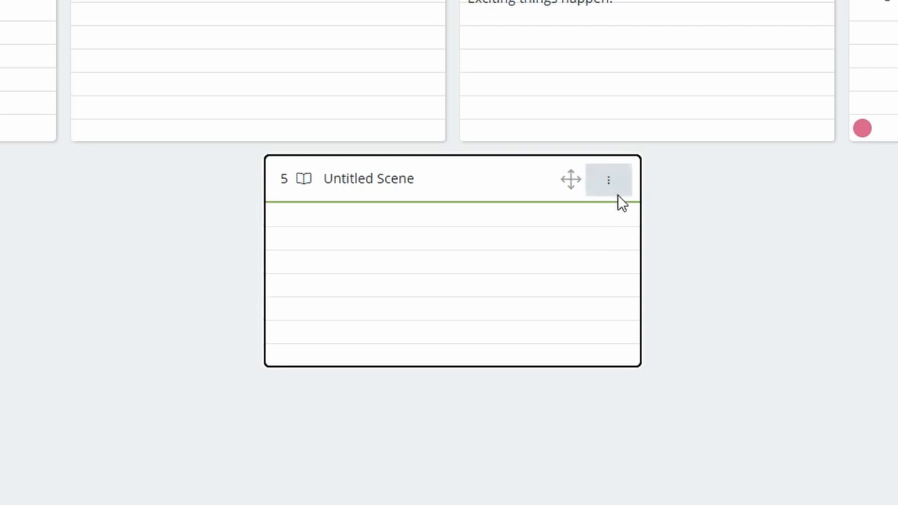
{"action": "left_click", "coordinate": [505, 273]}
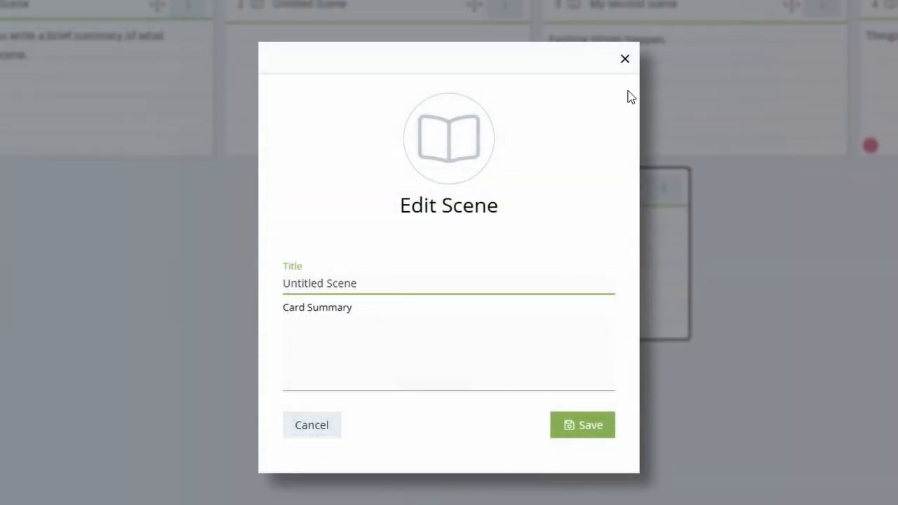
{"action": "left_click", "coordinate": [624, 60]}
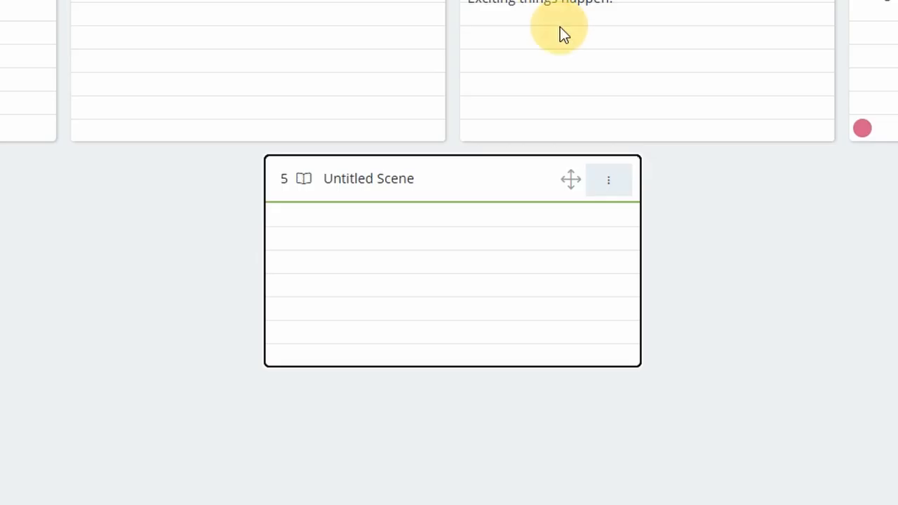
- Edit the untitled fifth scene card, giving it the title "My new scene" and the card summary "Stakes increase", and save it
{"action": "left_click", "coordinate": [615, 183]}
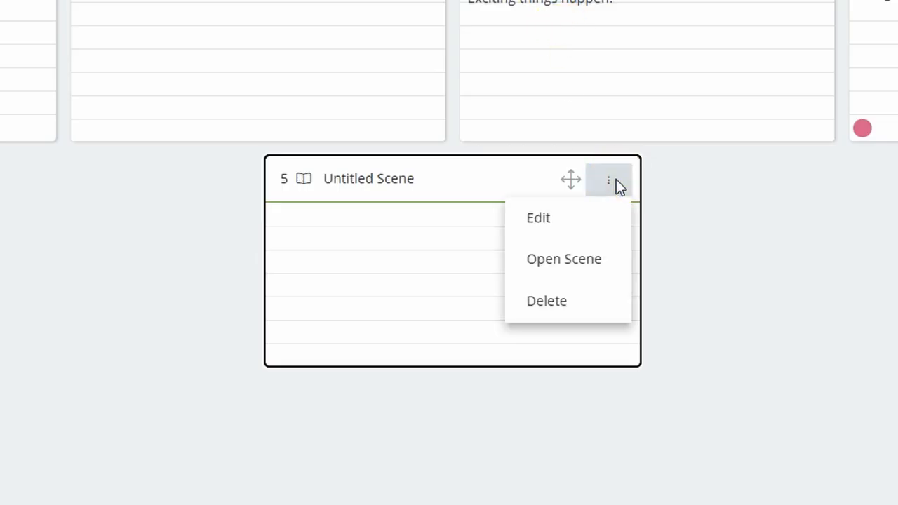
{"action": "left_click", "coordinate": [588, 218]}
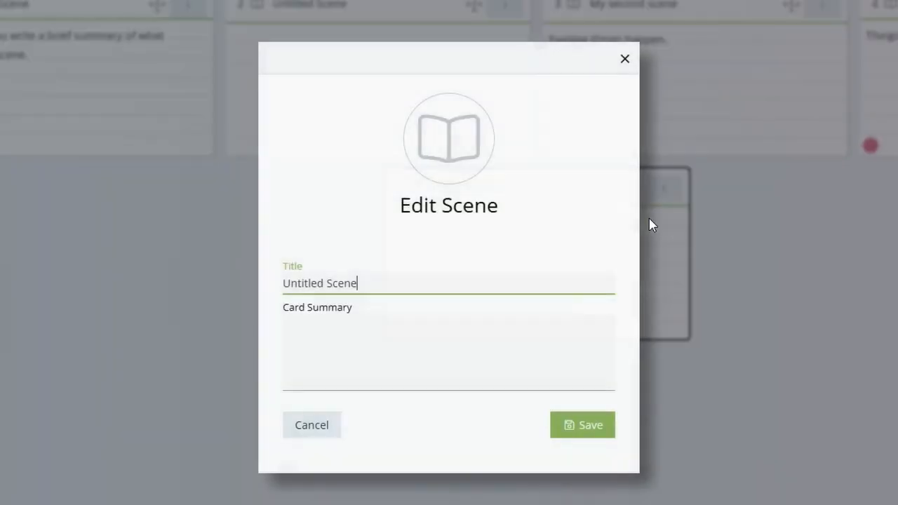
{"action": "left_click_drag", "start_coordinate": [425, 285], "coordinate": [199, 296]}
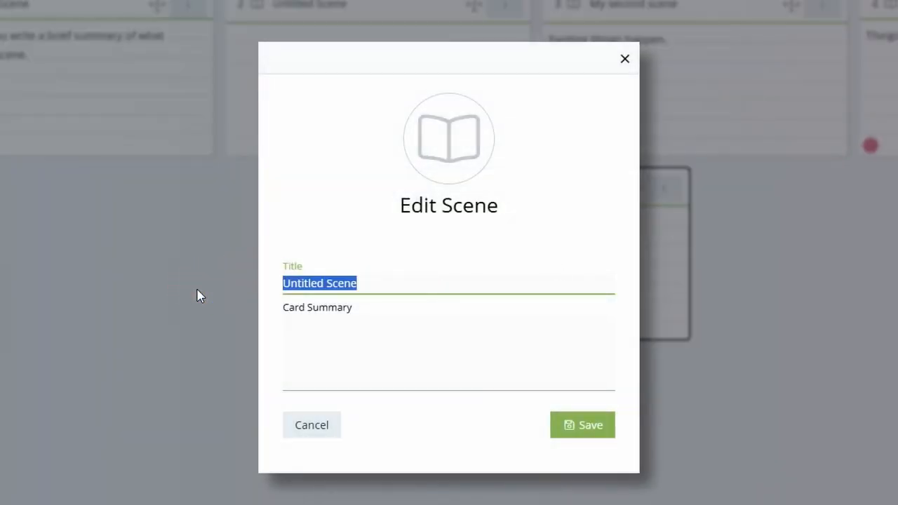
{"action": "type", "text": "My new scene"}
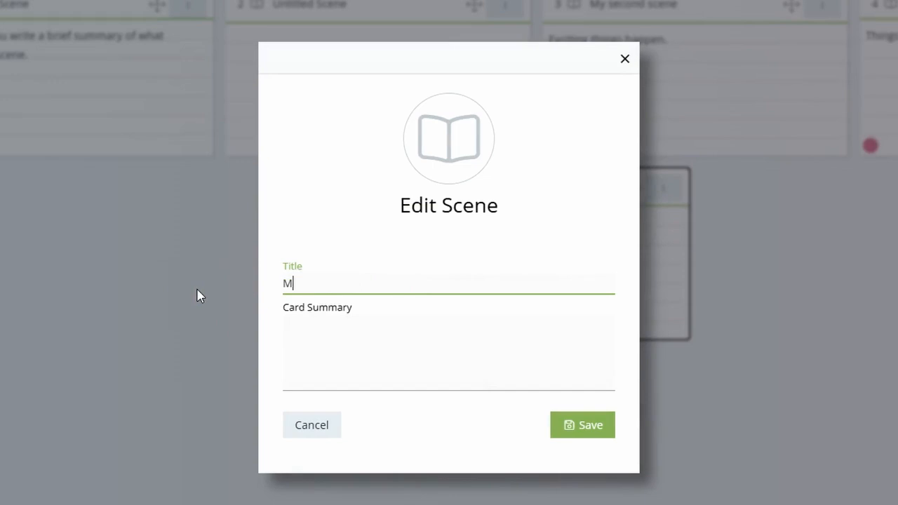
{"action": "left_click", "coordinate": [337, 329]}
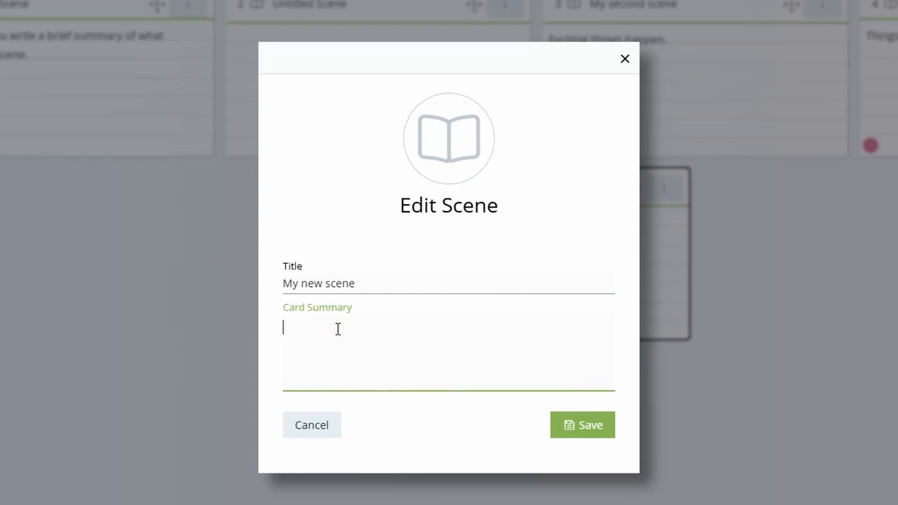
{"action": "type", "text": "Stakes increase"}
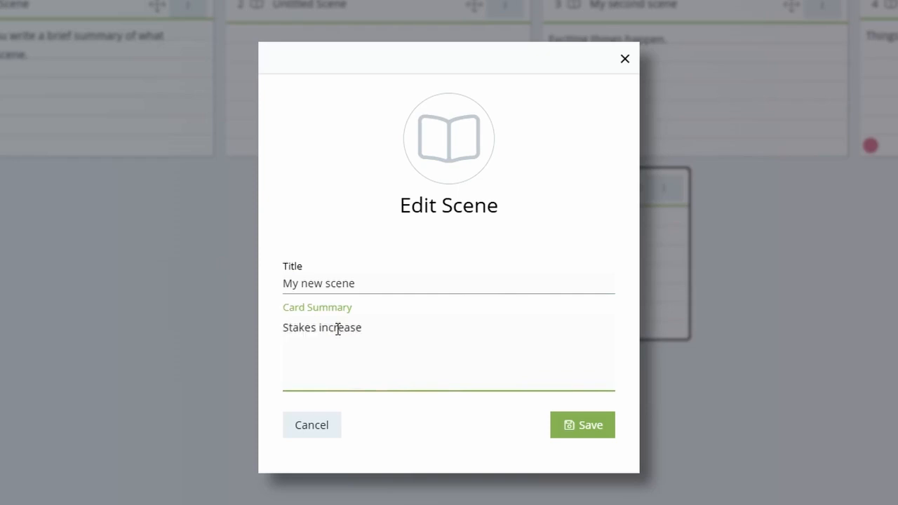
{"action": "left_click", "coordinate": [576, 429]}
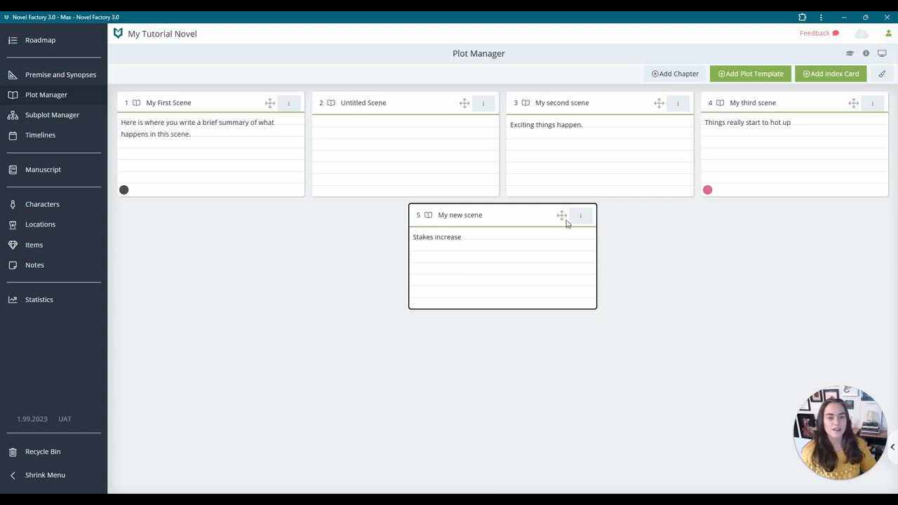
- Reorder the index cards so "My new scene" comes second and "My third scene" comes third
{"action": "left_click_drag", "start_coordinate": [561, 215], "coordinate": [471, 114]}
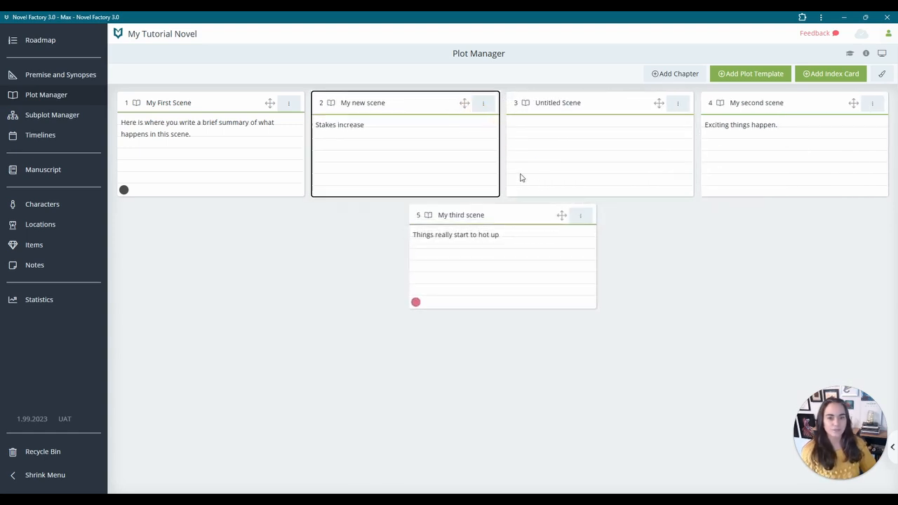
{"action": "left_click_drag", "start_coordinate": [561, 218], "coordinate": [620, 130]}
{"action": "left_click", "coordinate": [495, 84]}
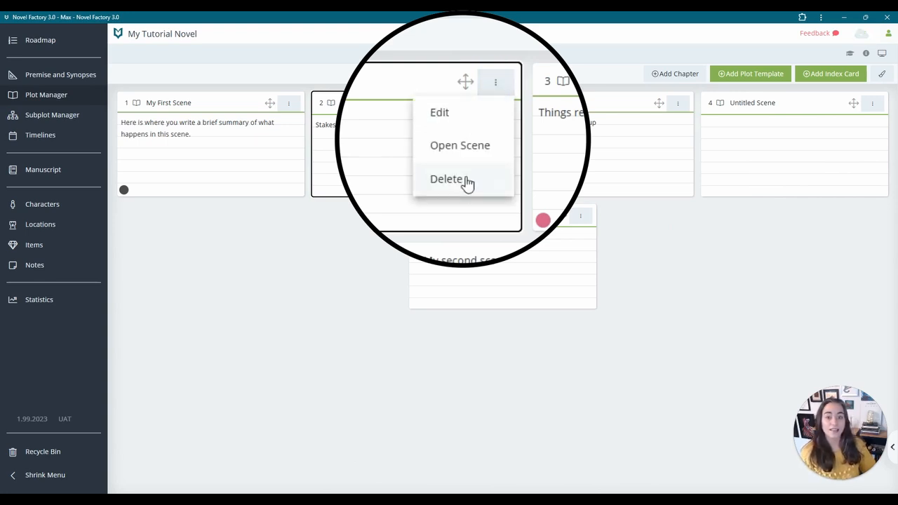
{"action": "left_click", "coordinate": [644, 240]}
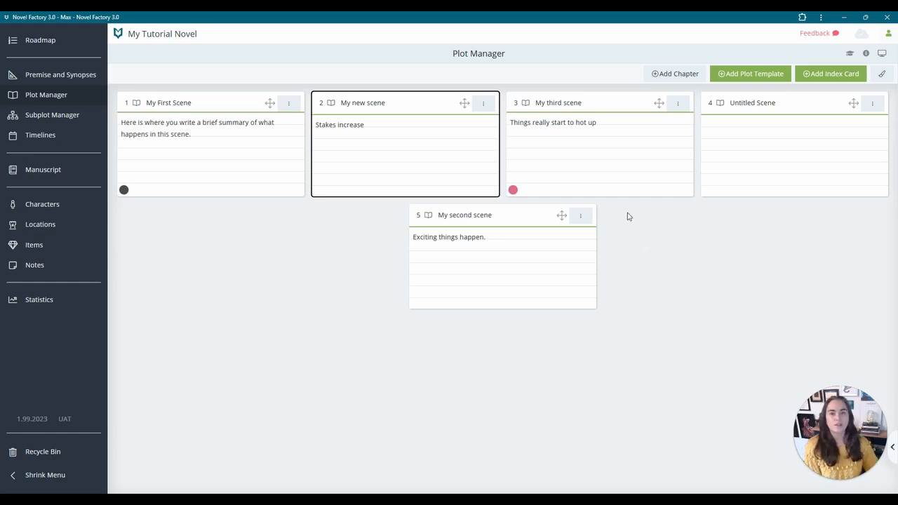
- Preview the Character Driven plot template, return to the template list and add the Hero's Journey template to the plot
{"action": "left_click", "coordinate": [768, 78]}
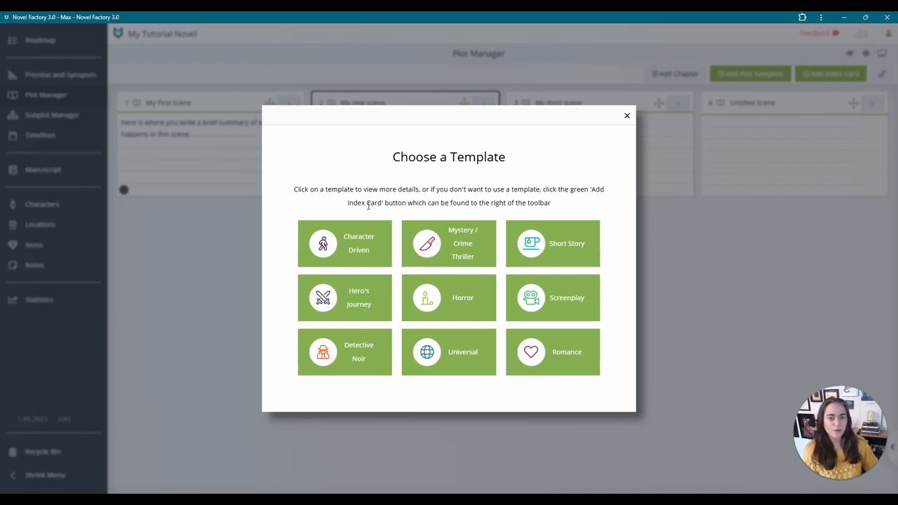
{"action": "left_click", "coordinate": [351, 246]}
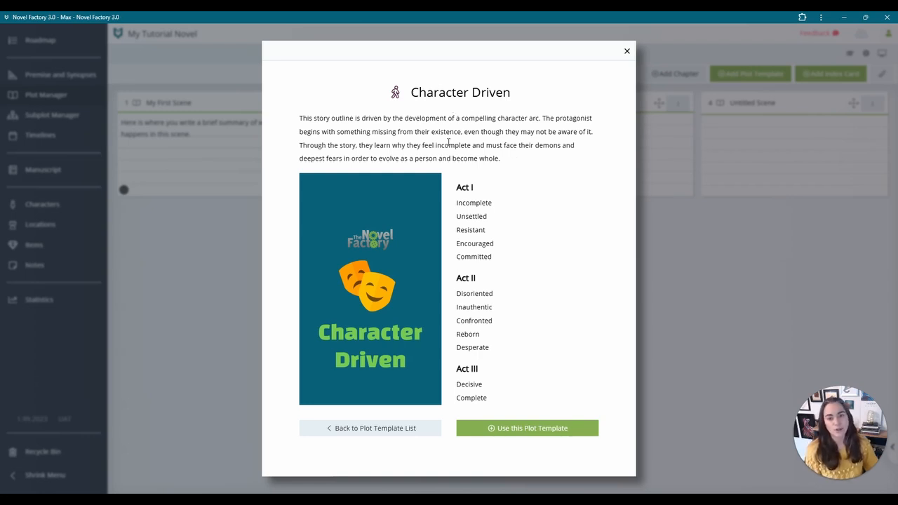
{"action": "left_click", "coordinate": [399, 427]}
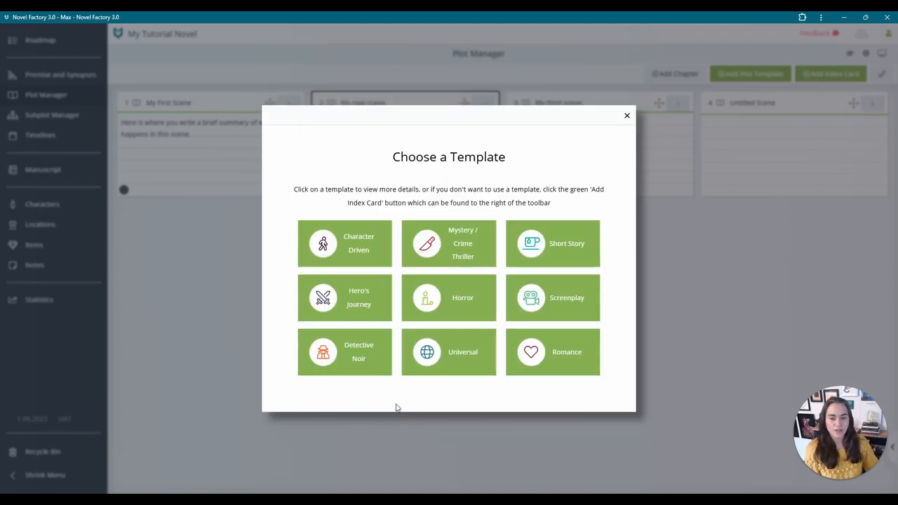
{"action": "left_click", "coordinate": [372, 309]}
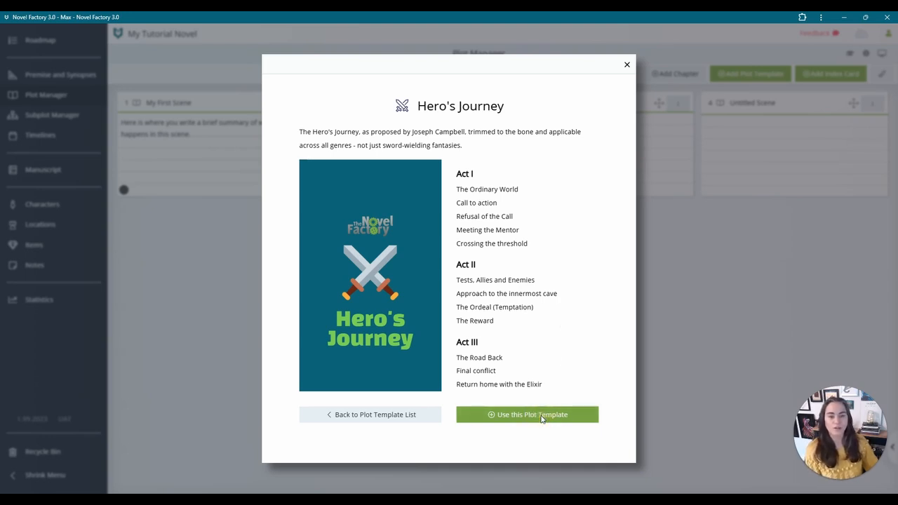
{"action": "left_click", "coordinate": [541, 415]}
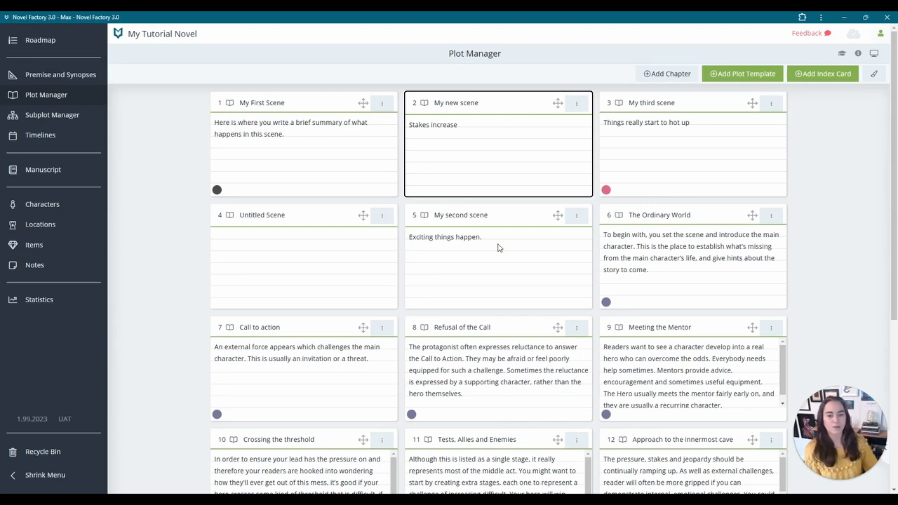
- Insert a blank index card directly after the "Refusal of the Call" card
{"action": "scroll", "coordinate": [498, 248], "scroll_direction": "down", "scroll_amount": 1}
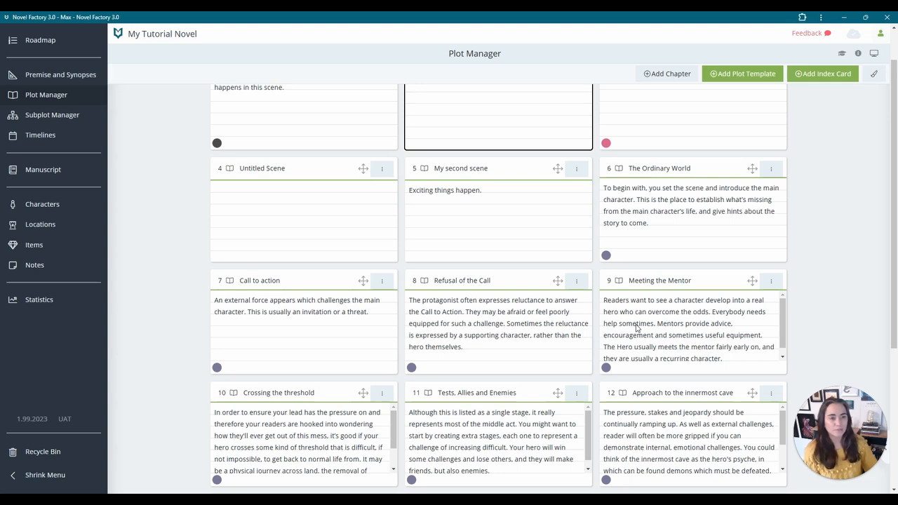
{"action": "left_click", "coordinate": [523, 324]}
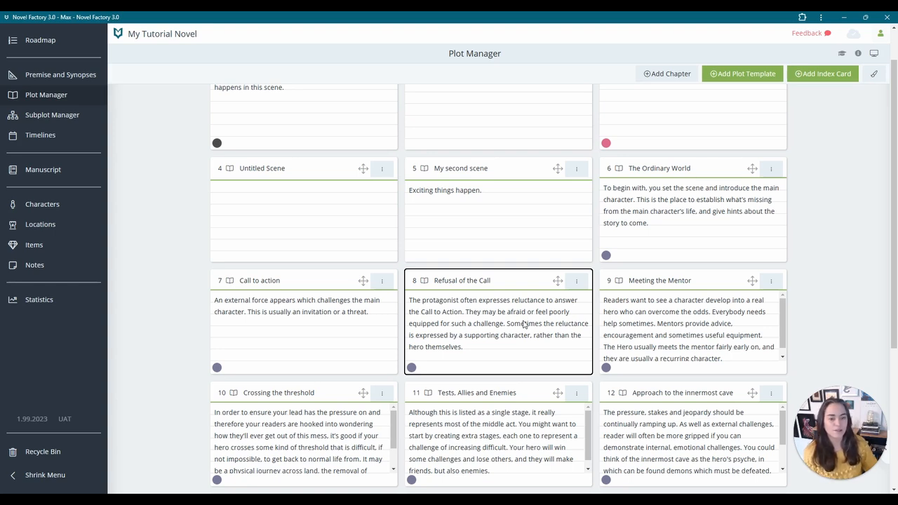
{"action": "scroll", "coordinate": [523, 324], "scroll_direction": "down", "scroll_amount": 1}
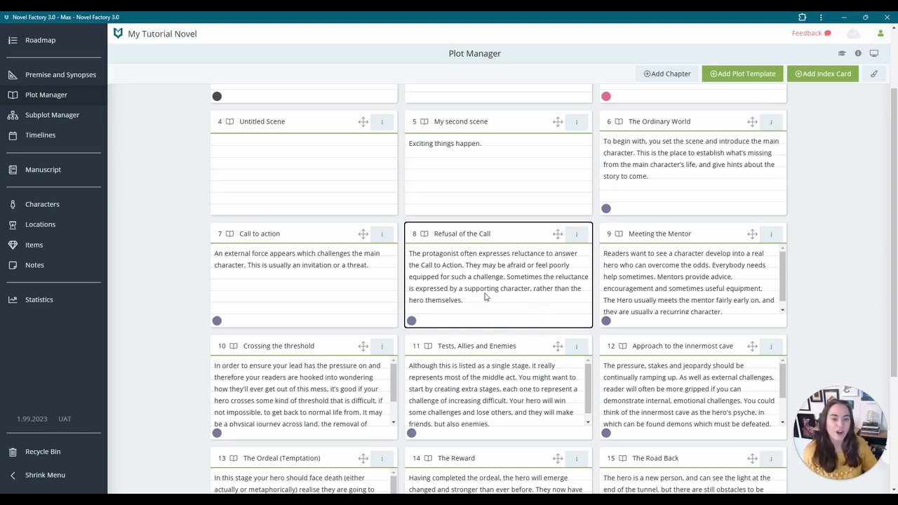
{"action": "left_click", "coordinate": [840, 71]}
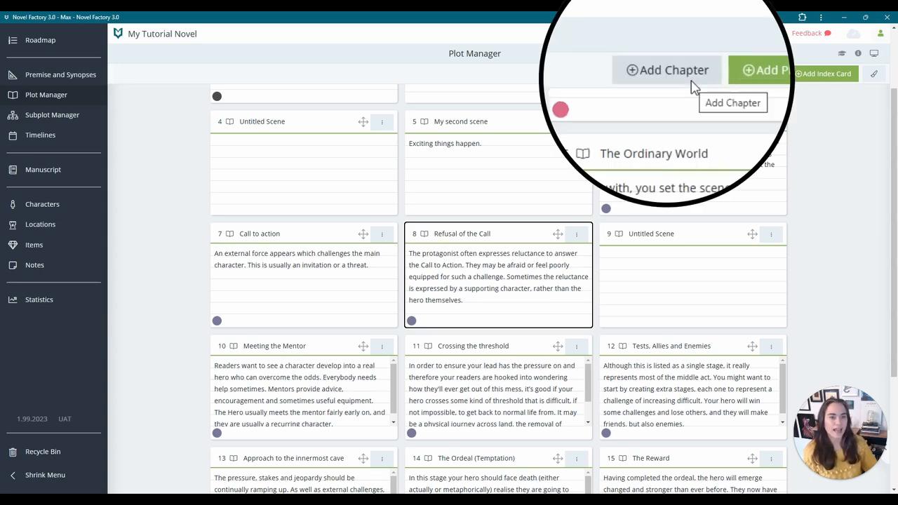
- Create a chapter named "Chapter One" for the existing scenes
{"action": "left_click", "coordinate": [723, 74]}
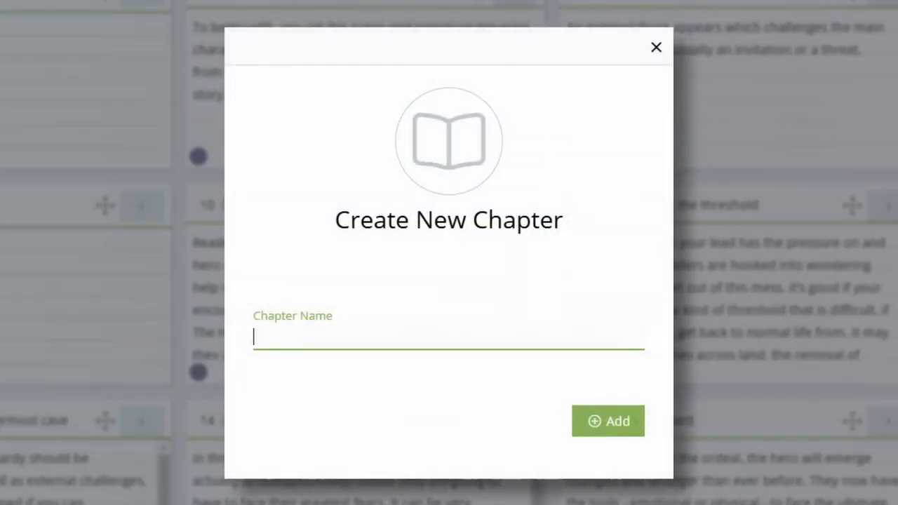
{"action": "type", "text": "Chapter One"}
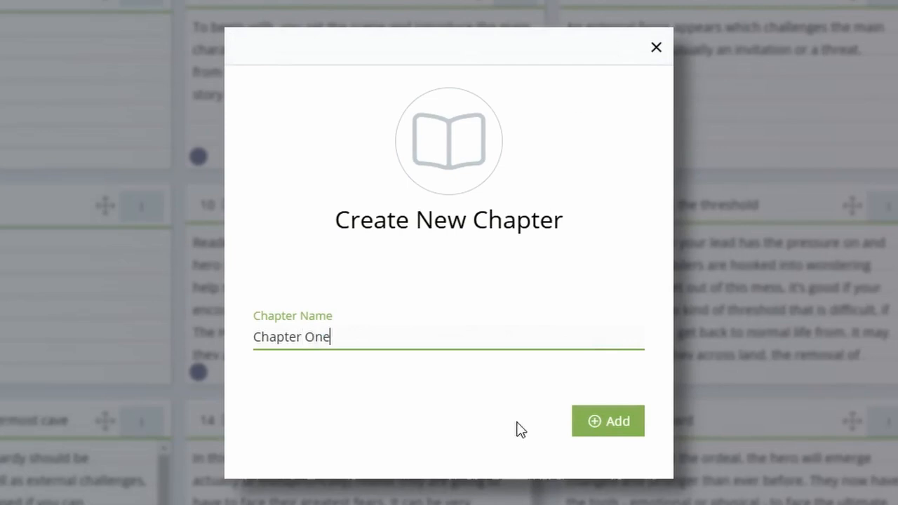
{"action": "left_click", "coordinate": [600, 420]}
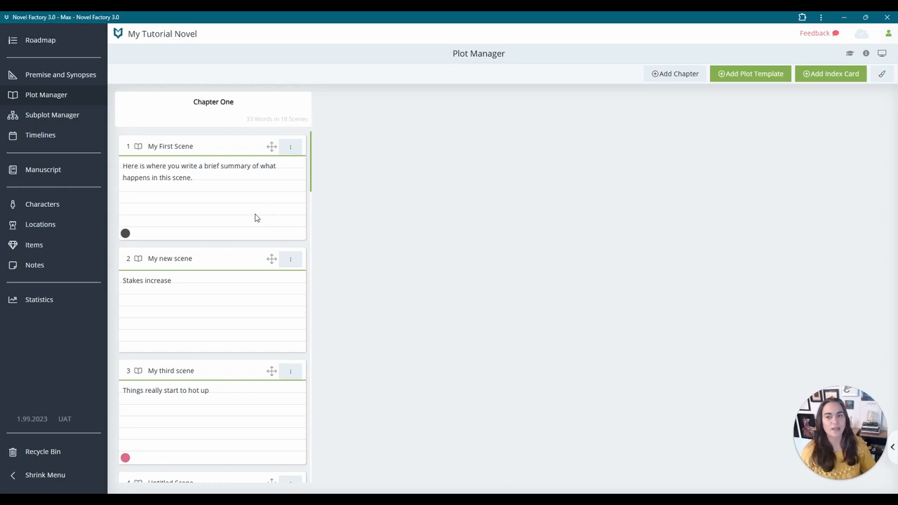
- Create a second chapter named "Chapter Two" with its chapter break at the end of the novel
{"action": "left_click", "coordinate": [687, 74]}
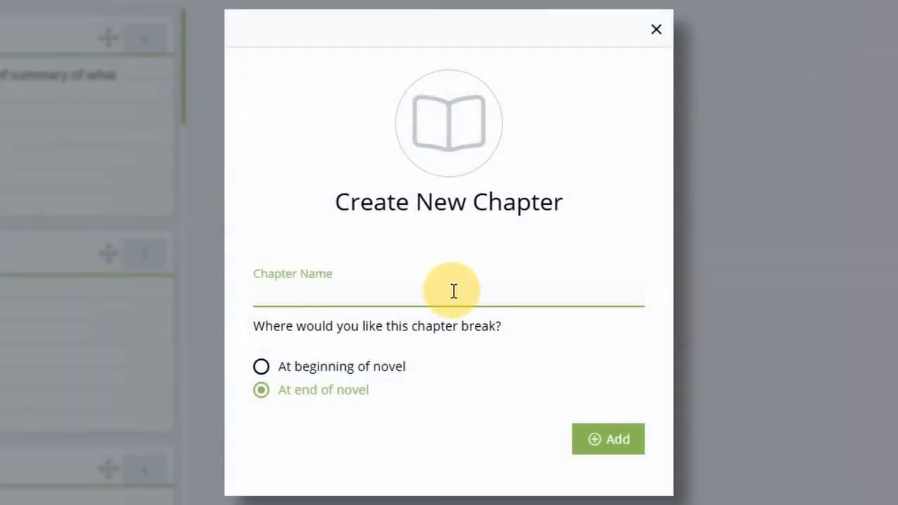
{"action": "type", "text": "Chapter Two"}
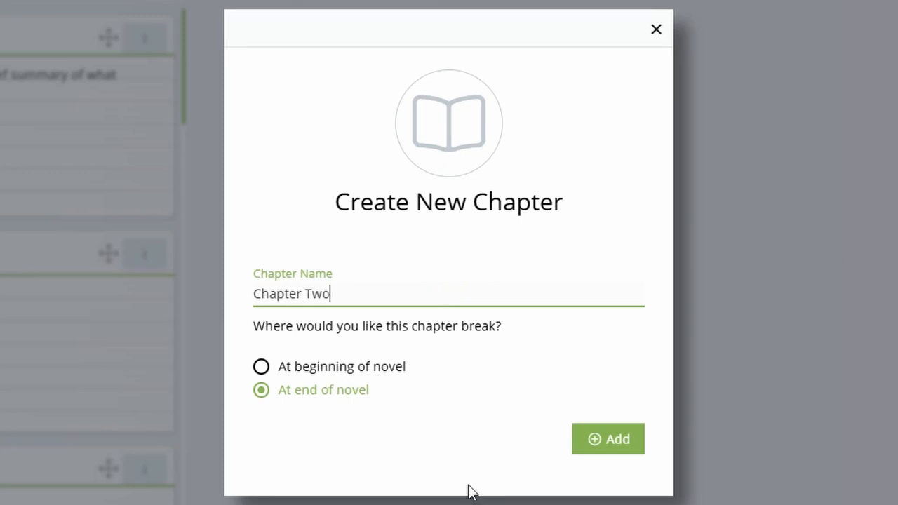
{"action": "left_click", "coordinate": [608, 441]}
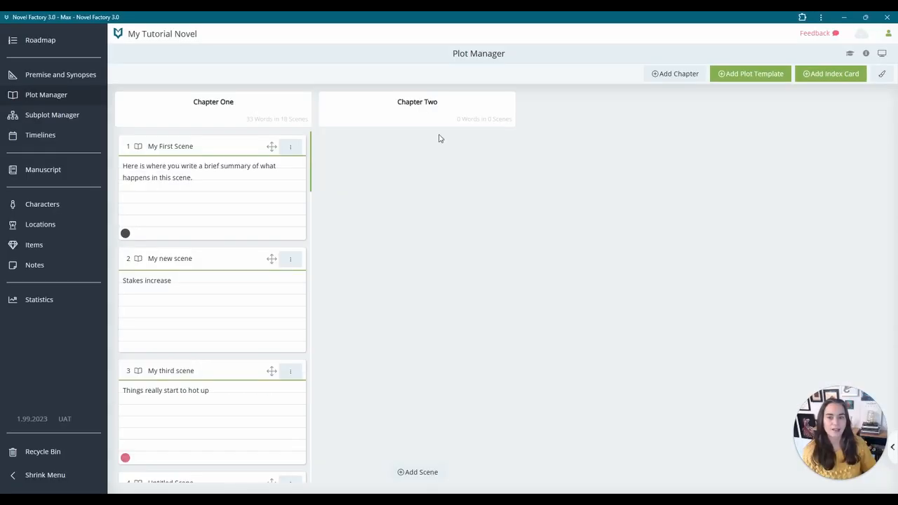
- Move the first three scene cards from Chapter One into Chapter Two, and place Chapter Two before Chapter One
{"action": "left_click_drag", "start_coordinate": [201, 146], "coordinate": [448, 155]}
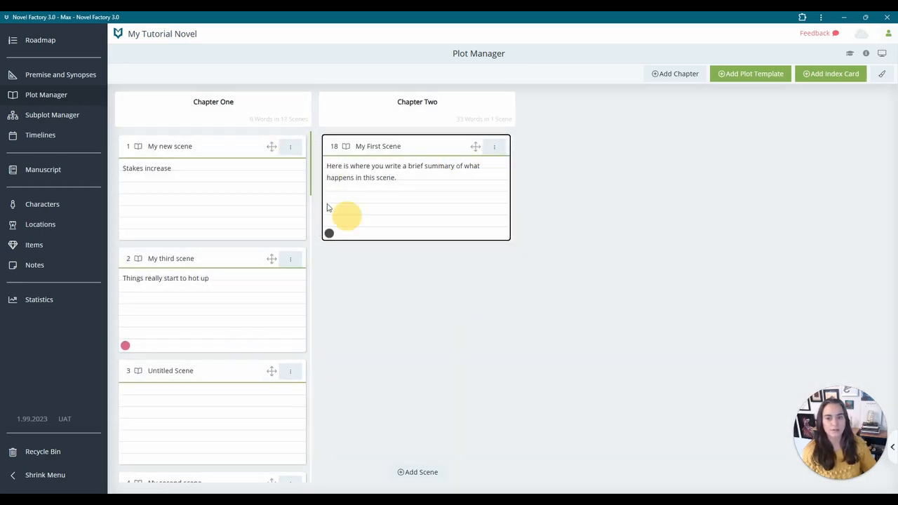
{"action": "left_click_drag", "start_coordinate": [273, 147], "coordinate": [502, 274]}
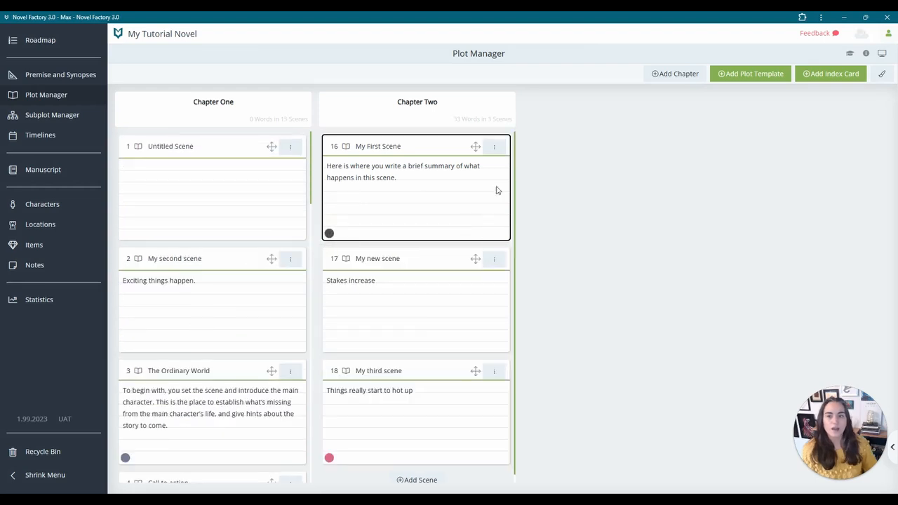
{"action": "left_click_drag", "start_coordinate": [423, 104], "coordinate": [226, 107]}
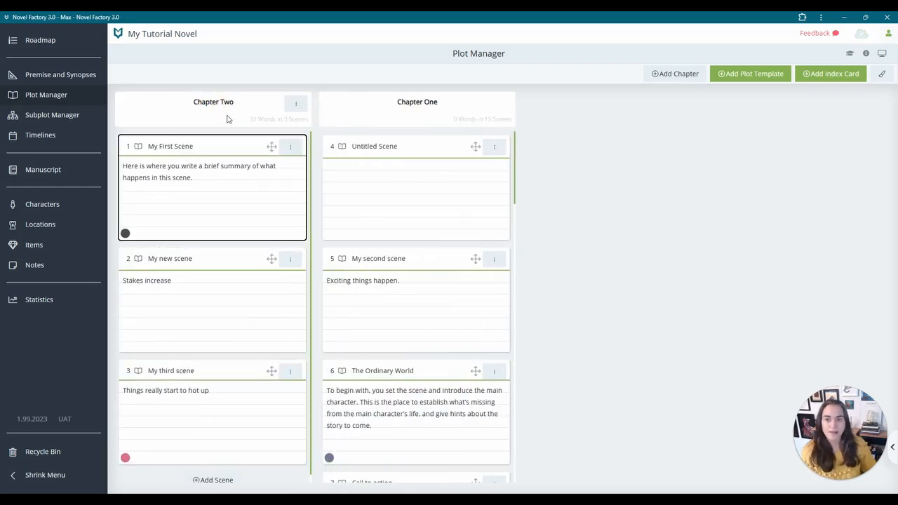
- Insert a chapter named "Another chapter" after Chapter Two, and move the "My new scene" and "The Ordinary World" cards into it
{"action": "left_click", "coordinate": [293, 107]}
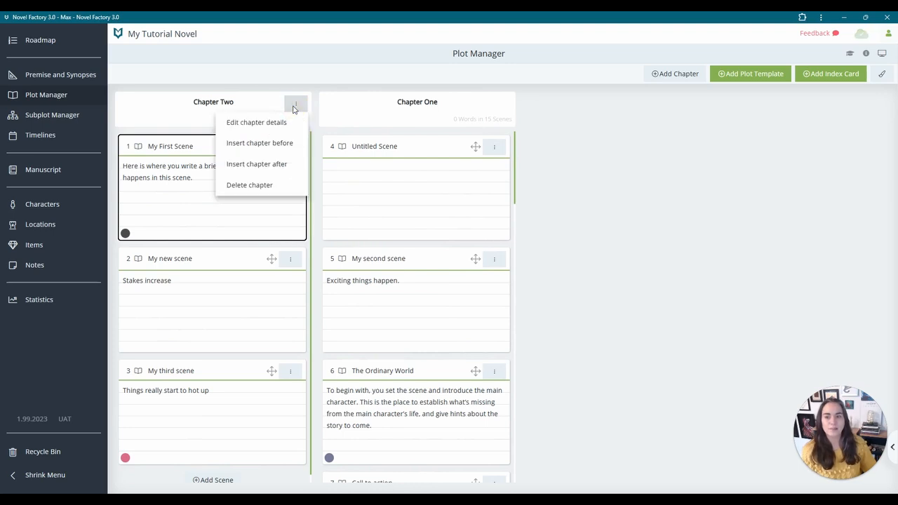
{"action": "left_click", "coordinate": [277, 164]}
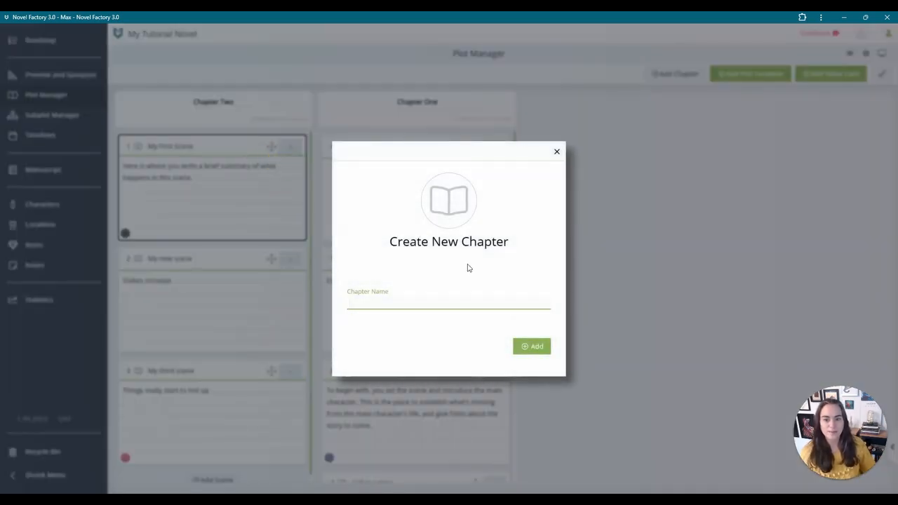
{"action": "type", "text": "An"}
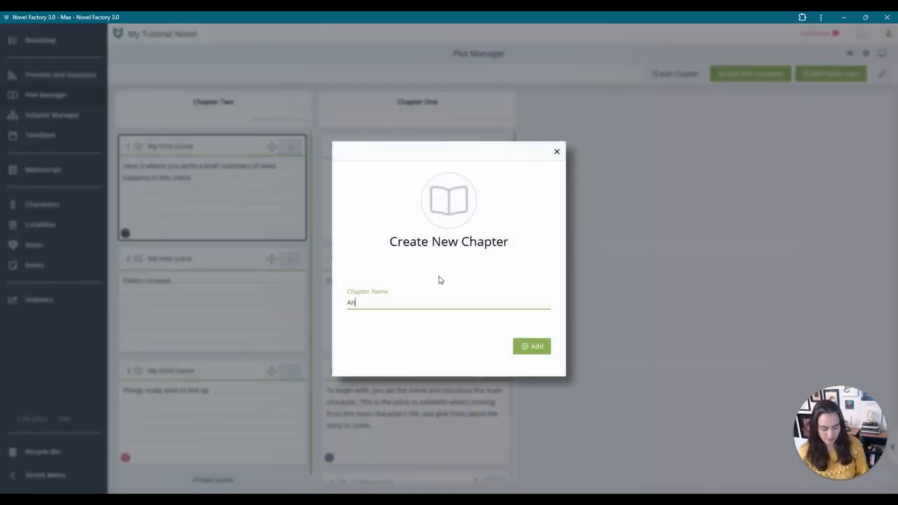
{"action": "type", "text": "other chapter"}
{"action": "left_click", "coordinate": [531, 345]}
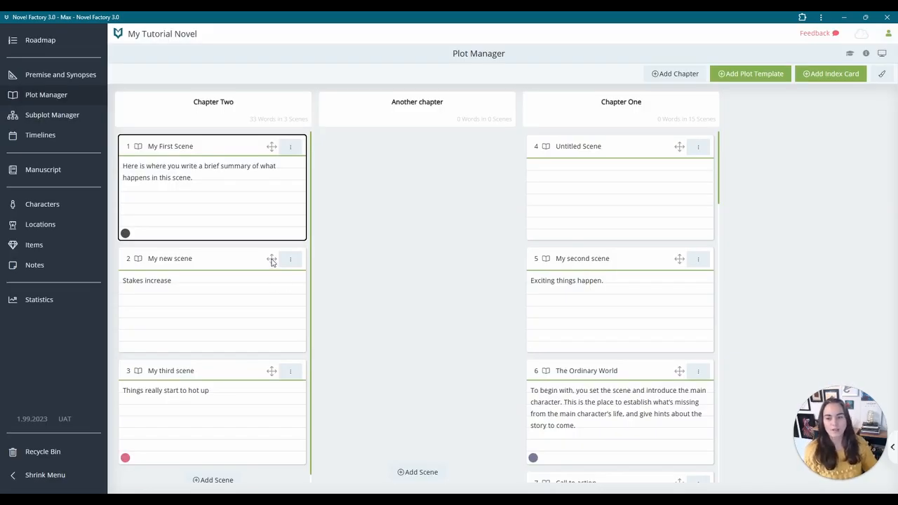
{"action": "left_click_drag", "start_coordinate": [272, 260], "coordinate": [461, 264]}
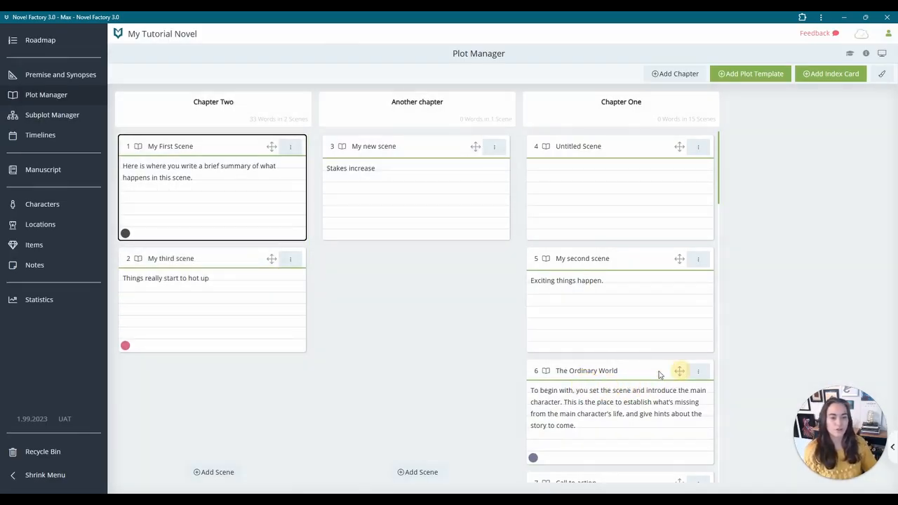
{"action": "left_click_drag", "start_coordinate": [679, 370], "coordinate": [501, 375]}
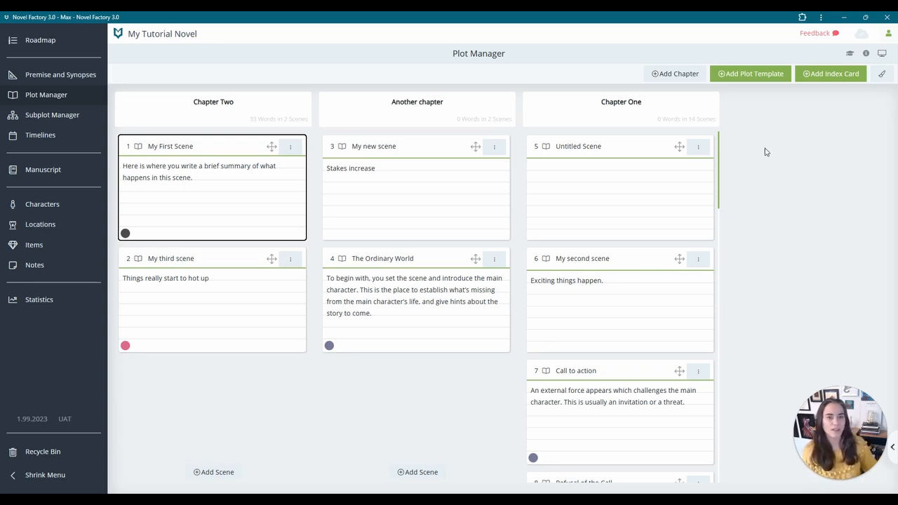
- Preview the Green, Abstract and Highway backgrounds for the Plot Manager, and save Cork board as the background
{"action": "left_click", "coordinate": [883, 75]}
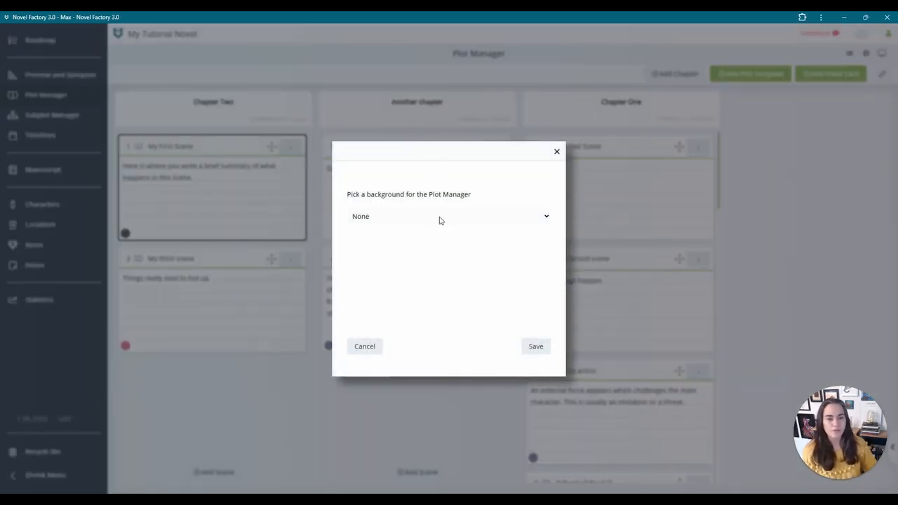
{"action": "left_click", "coordinate": [475, 217]}
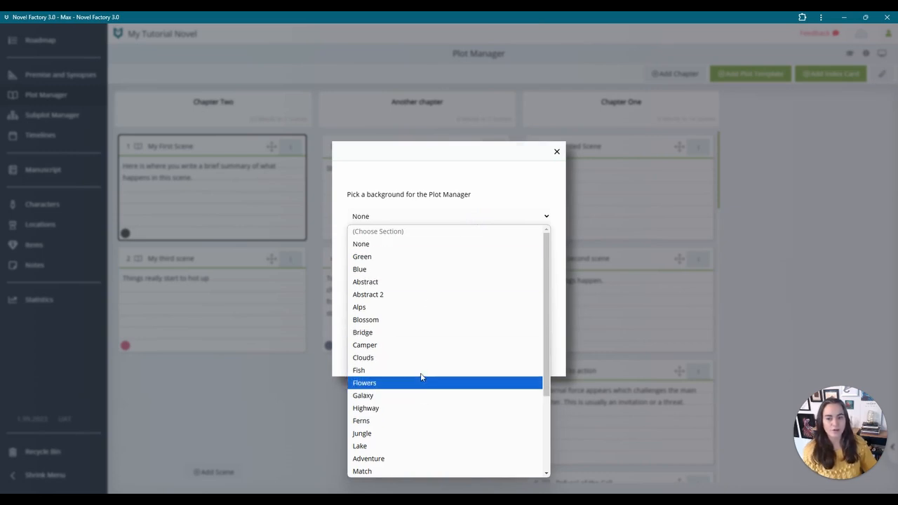
{"action": "left_click", "coordinate": [414, 257]}
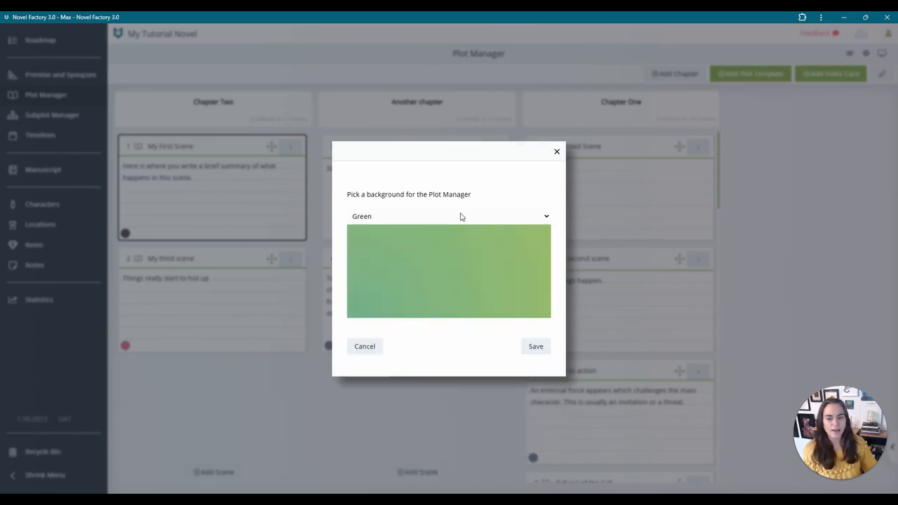
{"action": "left_click", "coordinate": [461, 216]}
{"action": "left_click", "coordinate": [415, 284]}
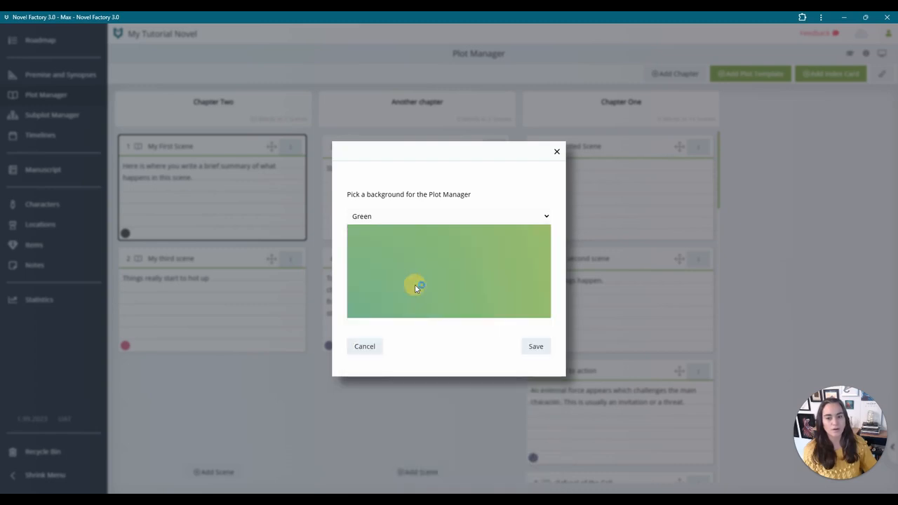
{"action": "left_click", "coordinate": [499, 215]}
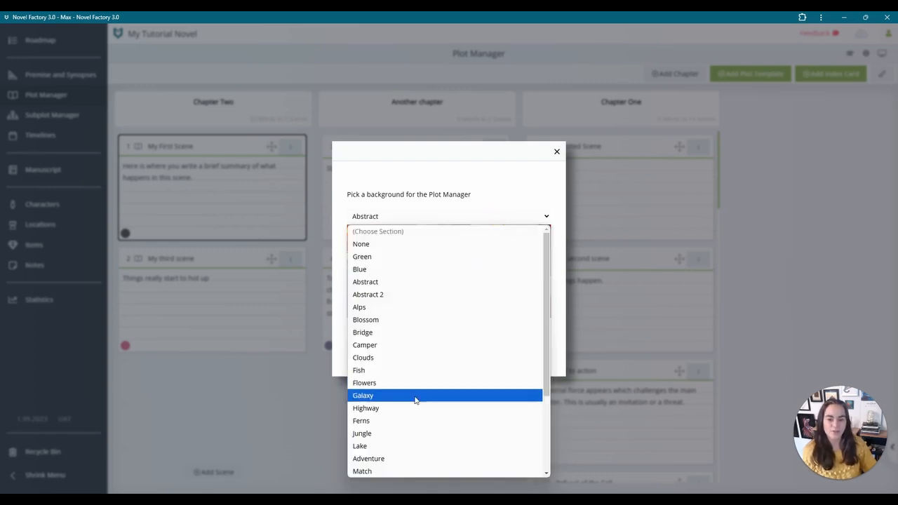
{"action": "left_click", "coordinate": [411, 408]}
{"action": "left_click", "coordinate": [479, 218]}
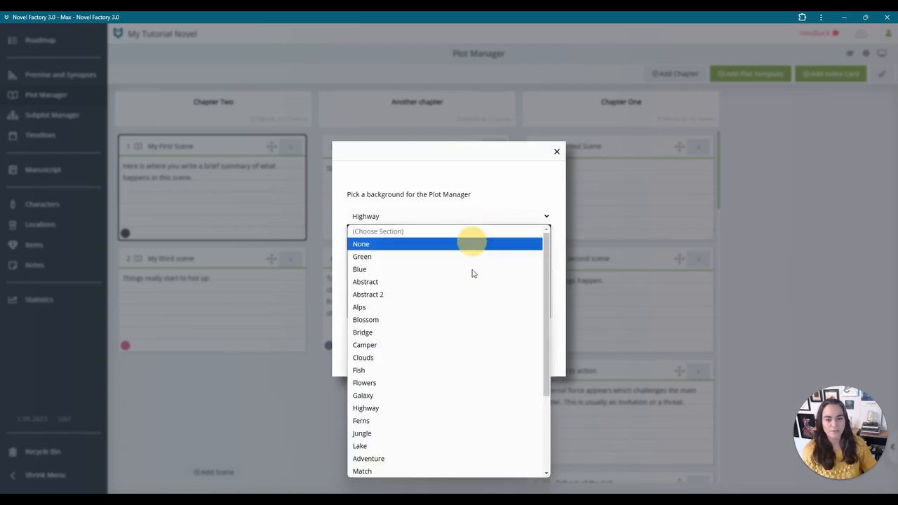
{"action": "left_click_drag", "start_coordinate": [547, 310], "coordinate": [546, 419]}
{"action": "left_click", "coordinate": [404, 471]}
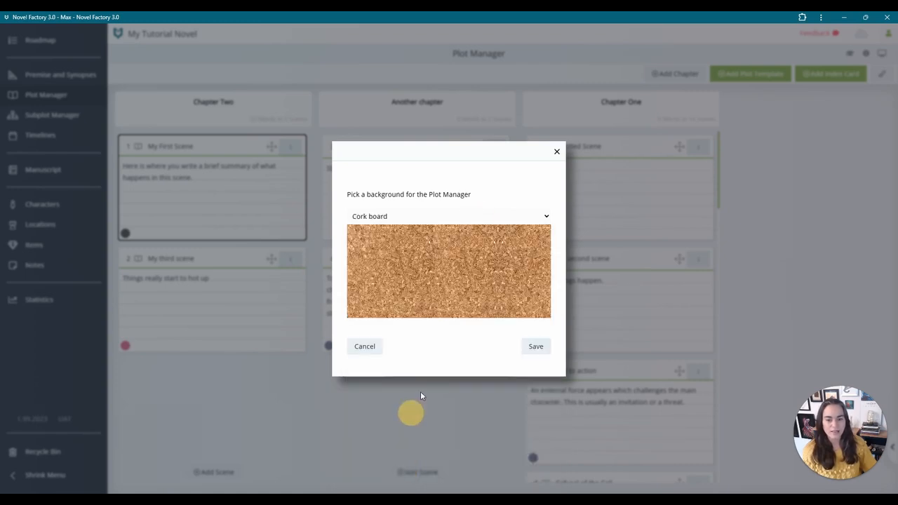
{"action": "left_click", "coordinate": [538, 348]}
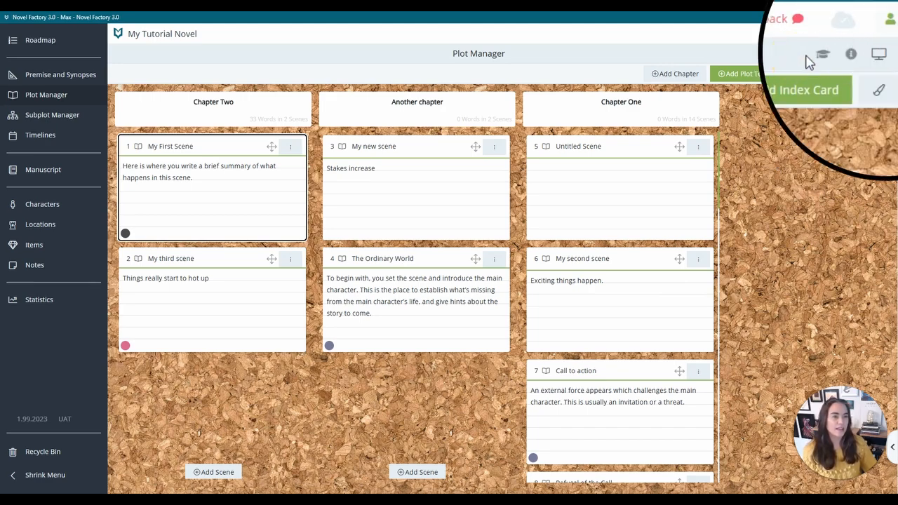
- View the Plot Manager's plot structure article, technical guide and tutorial video, and close the video
{"action": "left_click", "coordinate": [849, 56]}
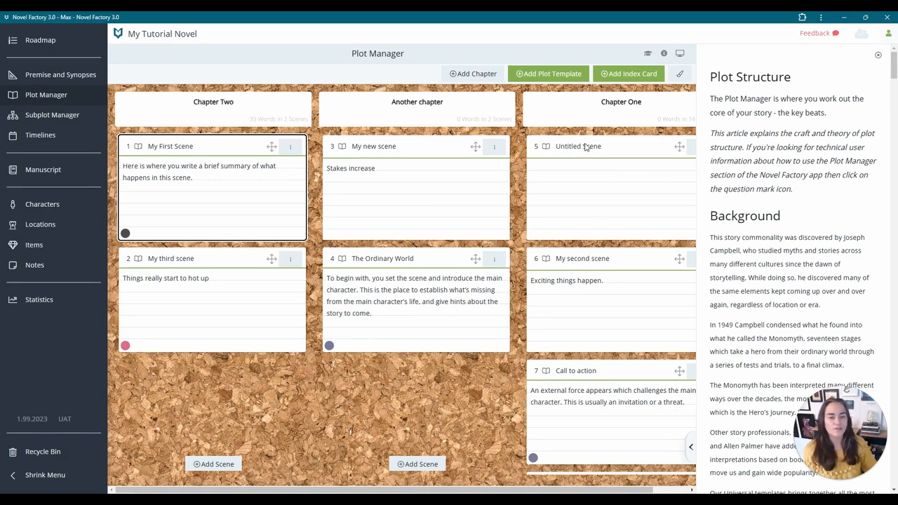
{"action": "left_click", "coordinate": [664, 54]}
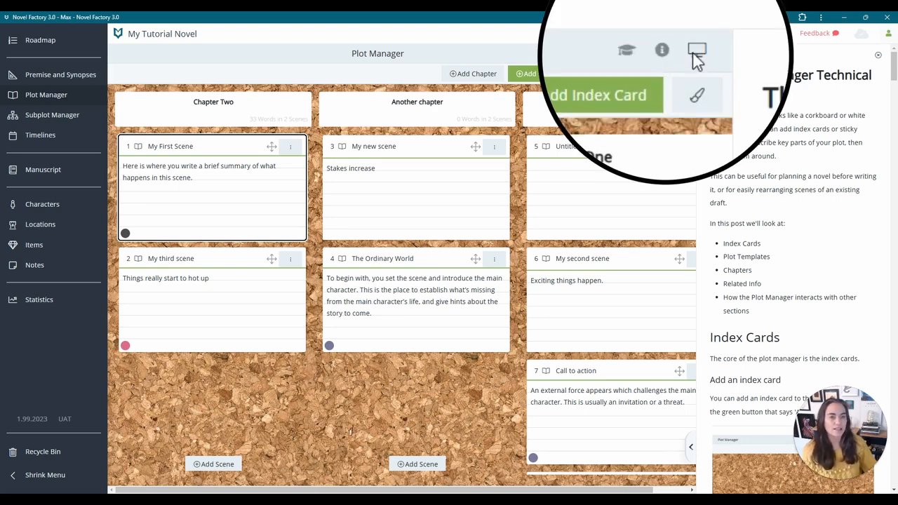
{"action": "left_click", "coordinate": [679, 54]}
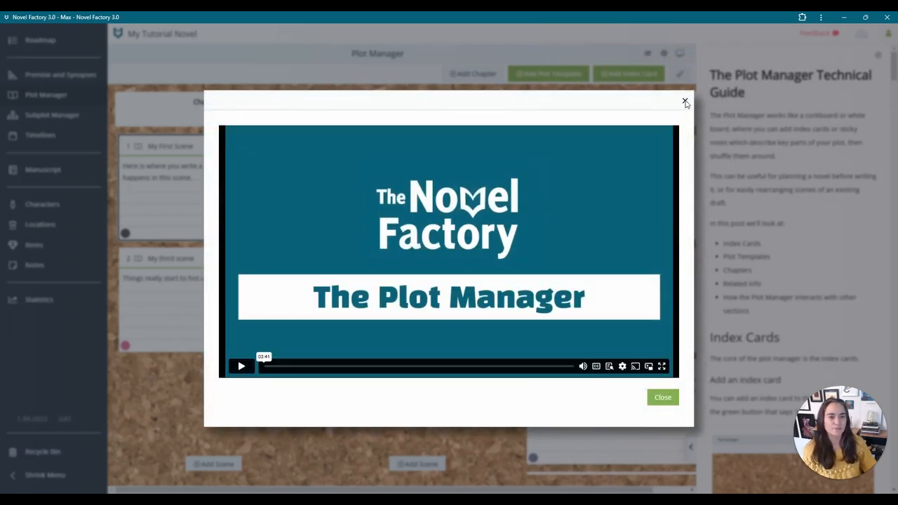
{"action": "left_click", "coordinate": [685, 100]}
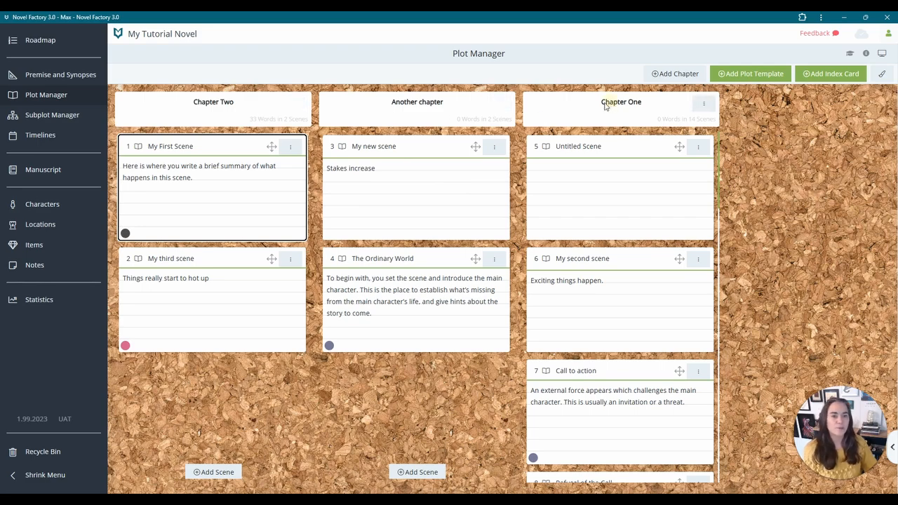
- Move Chapter One to the start of the novel, before Chapter Two
{"action": "left_click_drag", "start_coordinate": [608, 102], "coordinate": [240, 111]}
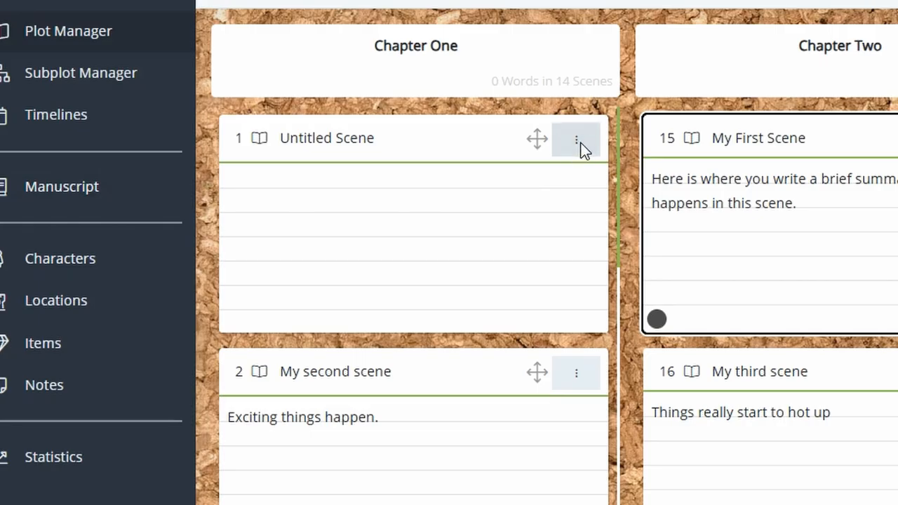
- Open Chapter One's first scene in the manuscript to view it, and return to the Plot Manager
{"action": "left_click", "coordinate": [577, 142]}
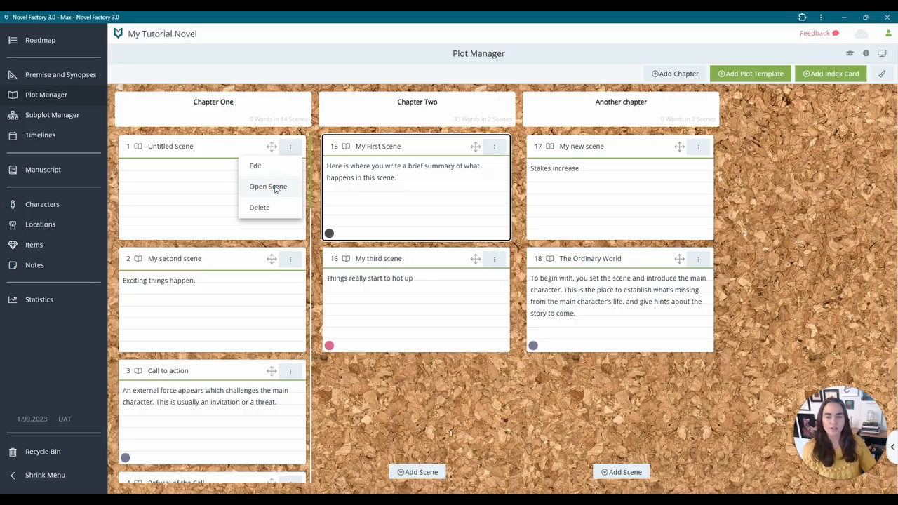
{"action": "left_click", "coordinate": [275, 188]}
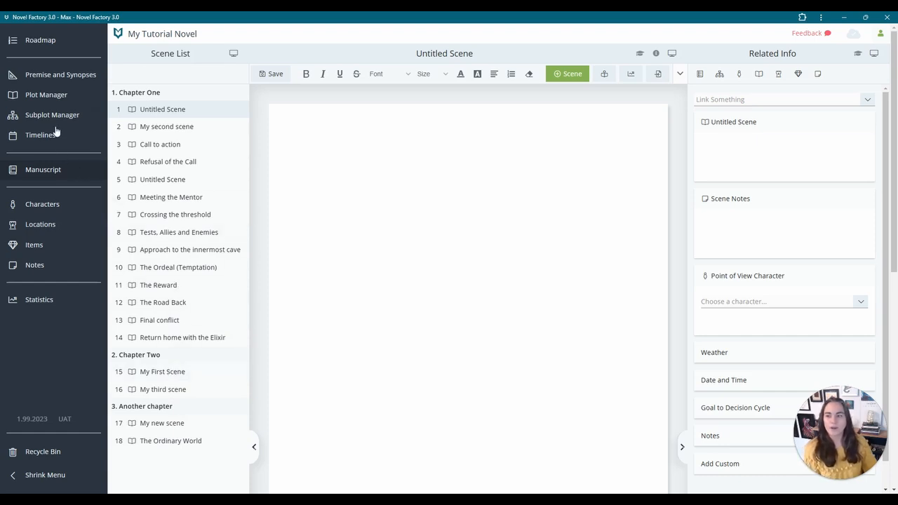
{"action": "left_click", "coordinate": [57, 101]}
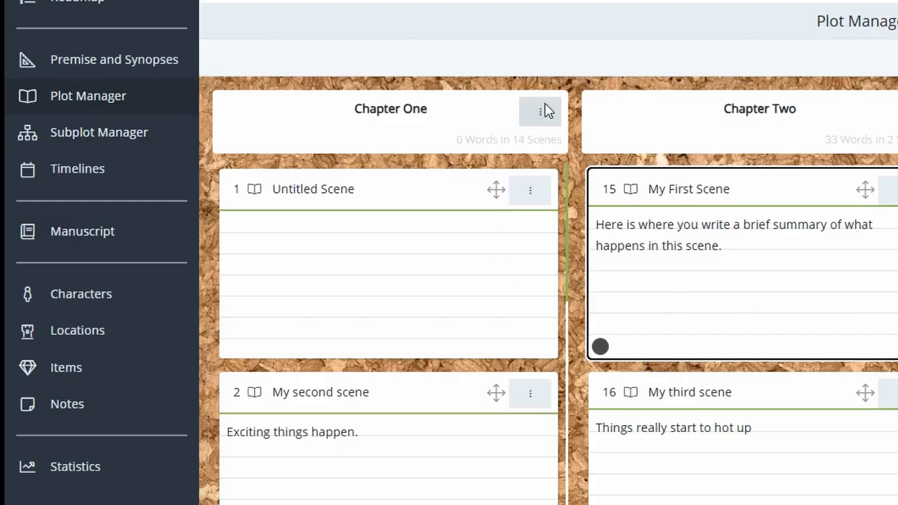
- View Chapter One's editable details, cancel without changes, and look over the available chapter options
{"action": "left_click", "coordinate": [296, 105]}
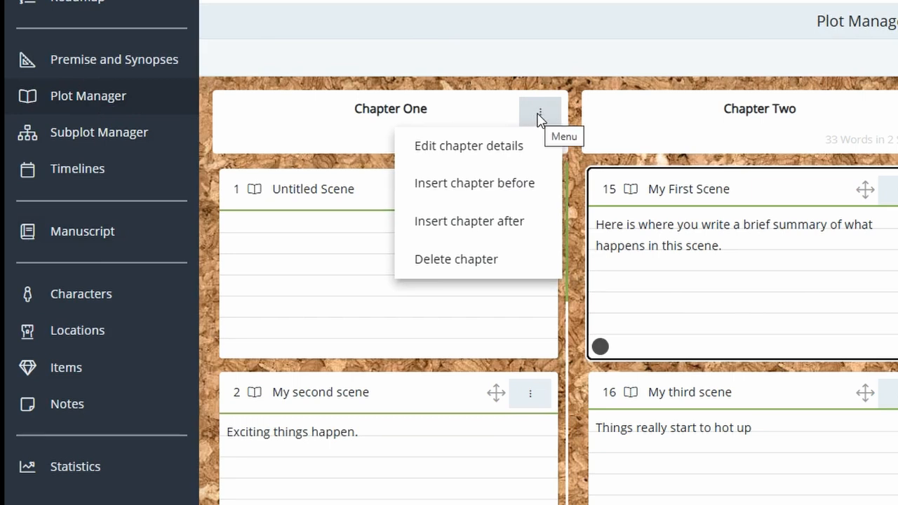
{"action": "left_click", "coordinate": [519, 145]}
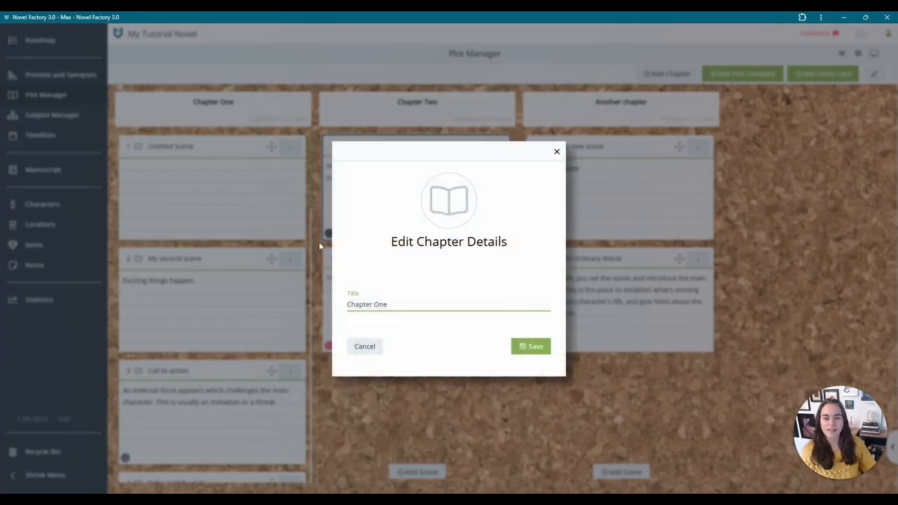
{"action": "left_click", "coordinate": [370, 350]}
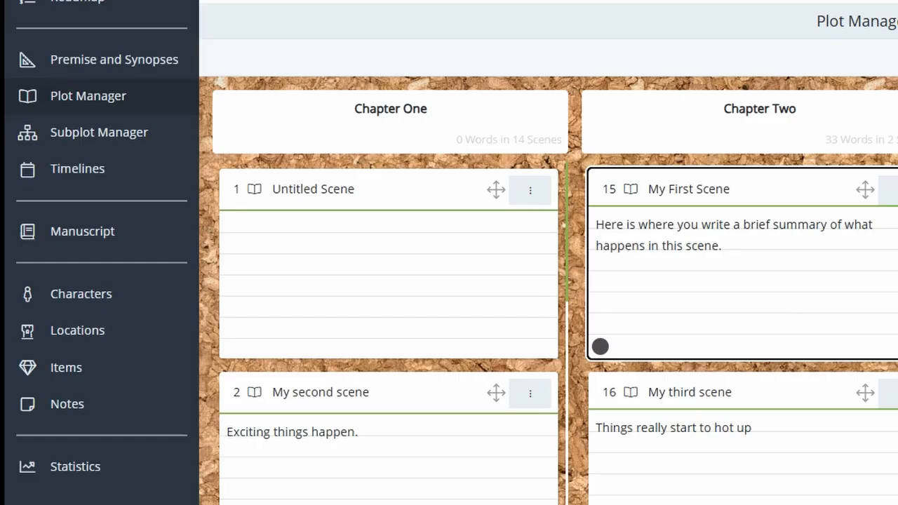
{"action": "left_click", "coordinate": [300, 104]}
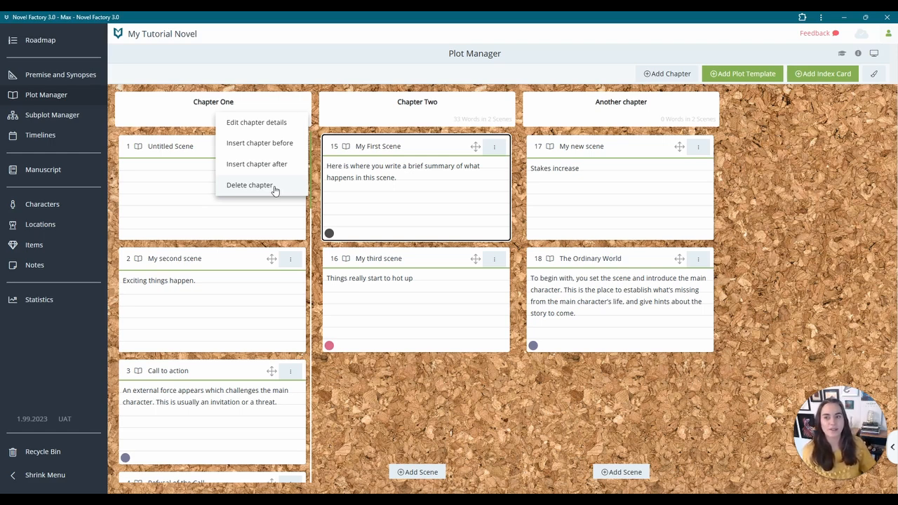
{"action": "left_click", "coordinate": [479, 370]}
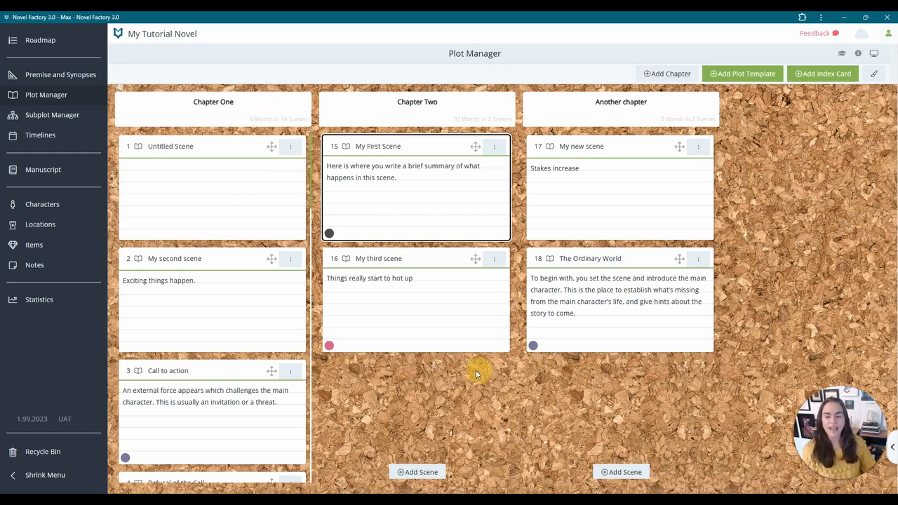